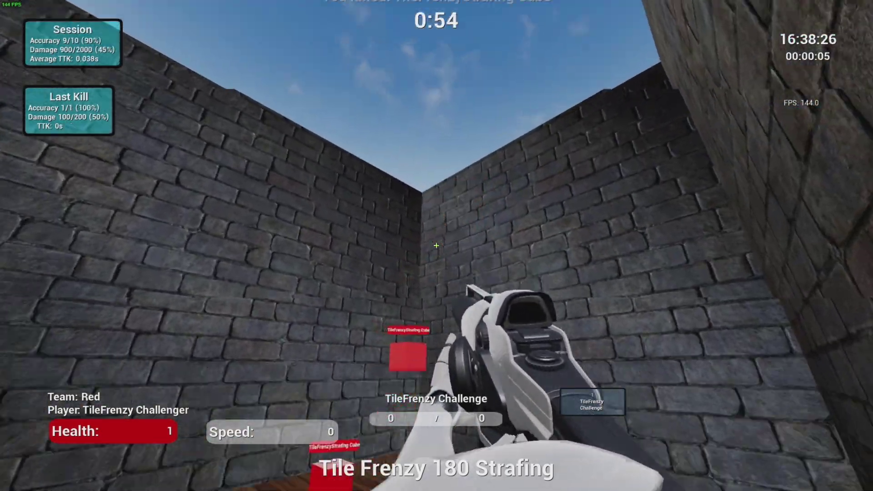
Warm up in Tile Frenzy by shooting the strafing tile targets around the arena
left_click(436, 246)
left_click(435, 245)
left_click(436, 246)
left_click(436, 246)
left_click(436, 246)
left_click(436, 245)
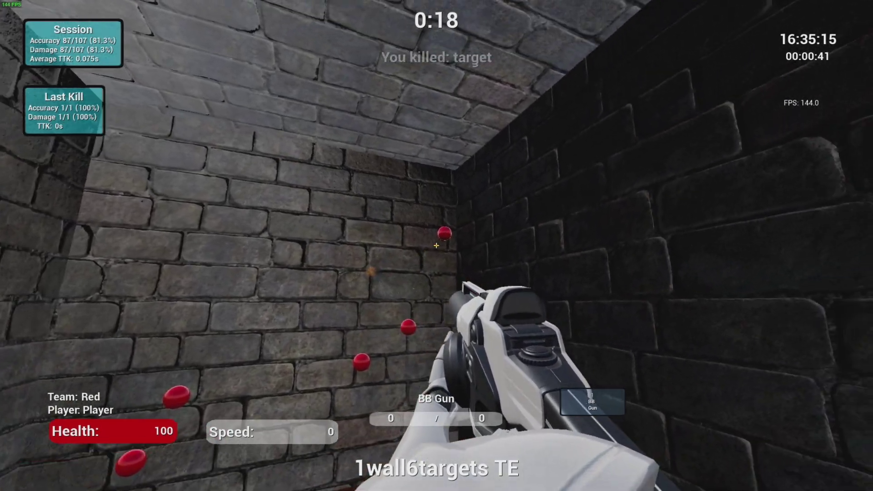
Shoot the red targets across the walls and corners in 1wall6targets TE
left_click(436, 246)
left_click(437, 246)
left_click(436, 245)
left_click(436, 246)
left_click(437, 246)
left_click(437, 246)
left_click(436, 245)
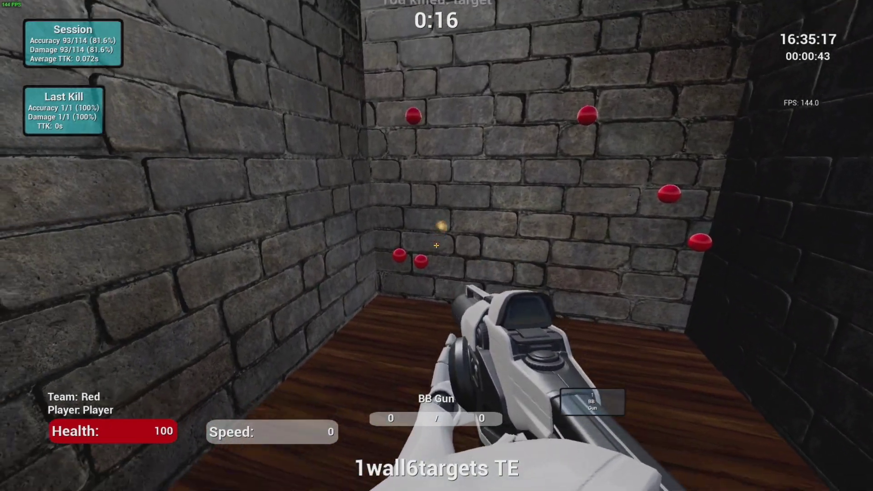
left_click(436, 245)
left_click(437, 245)
left_click(436, 246)
left_click(437, 245)
left_click(437, 246)
left_click(437, 246)
left_click(436, 246)
left_click(437, 246)
left_click(436, 246)
left_click(437, 246)
left_click(437, 246)
left_click(437, 245)
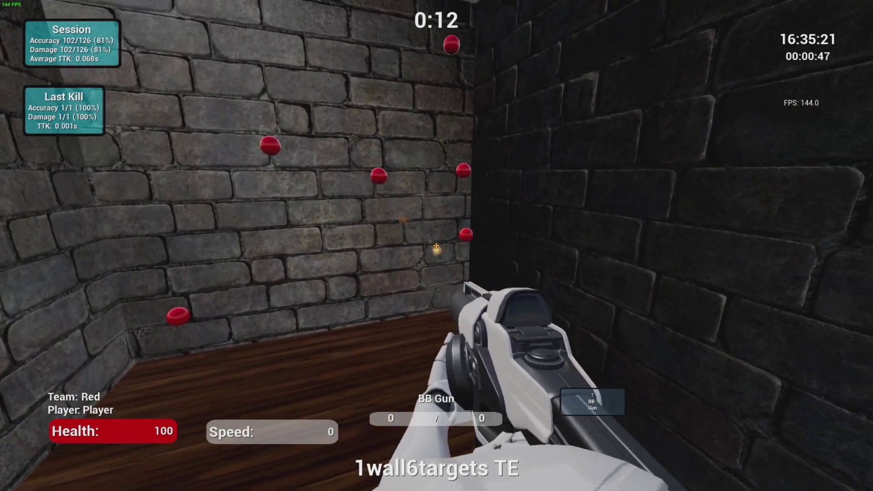
left_click(437, 245)
left_click(436, 246)
left_click(437, 246)
left_click(437, 246)
left_click(437, 246)
left_click(437, 246)
left_click(437, 246)
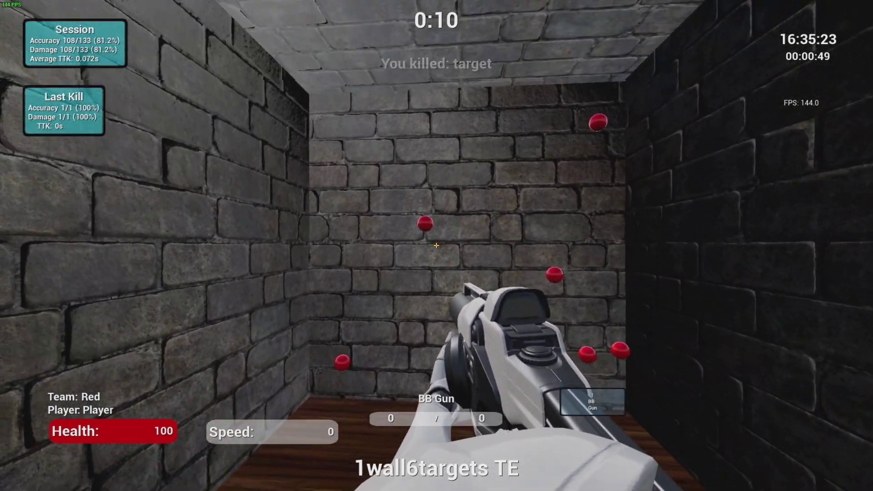
left_click(437, 246)
left_click(437, 246)
left_click(436, 246)
left_click(437, 245)
left_click(436, 246)
left_click(437, 246)
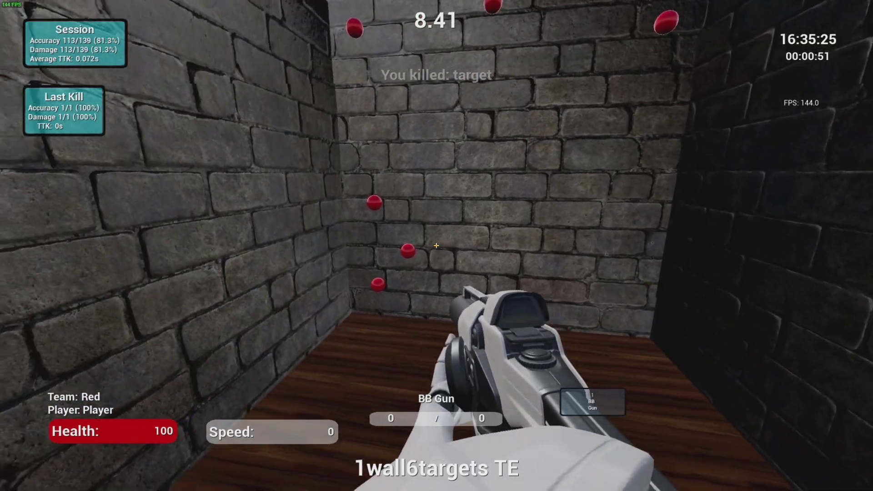
left_click(436, 246)
left_click(436, 246)
left_click(437, 246)
left_click(437, 245)
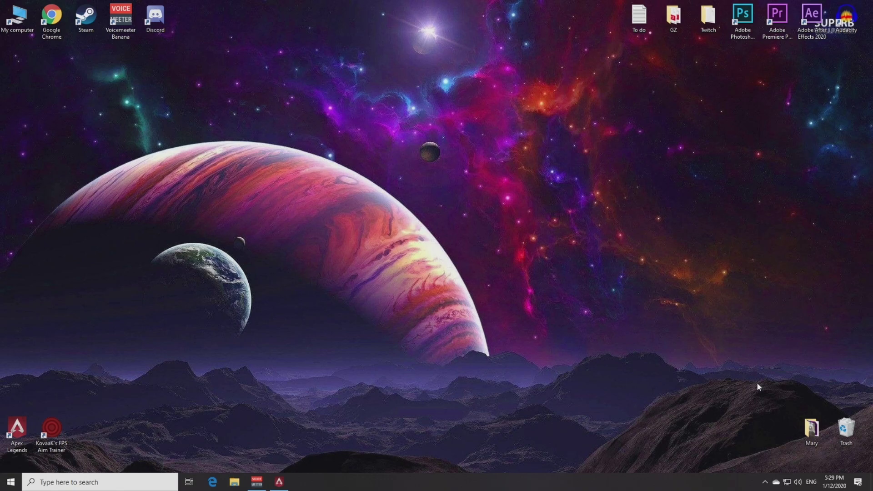
Open Logitech Gaming Software from the hidden tray icons to view the 800 DPI pointer settings
left_click(765, 482)
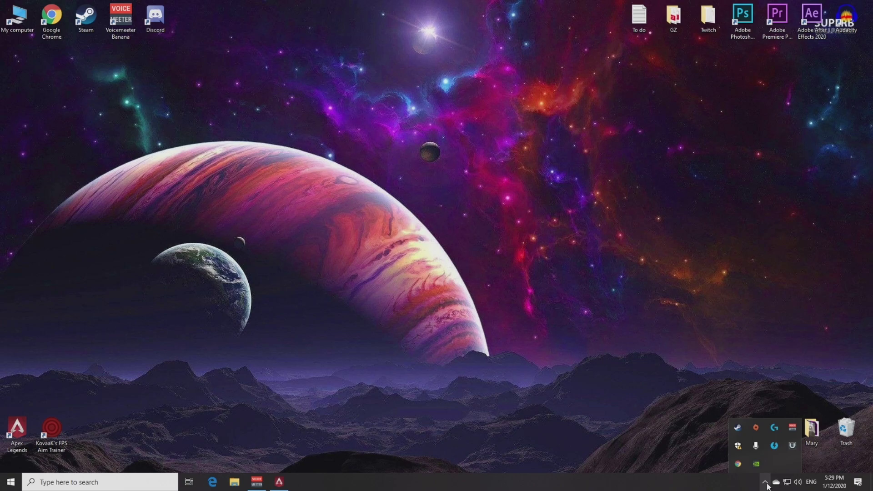
left_click(774, 429)
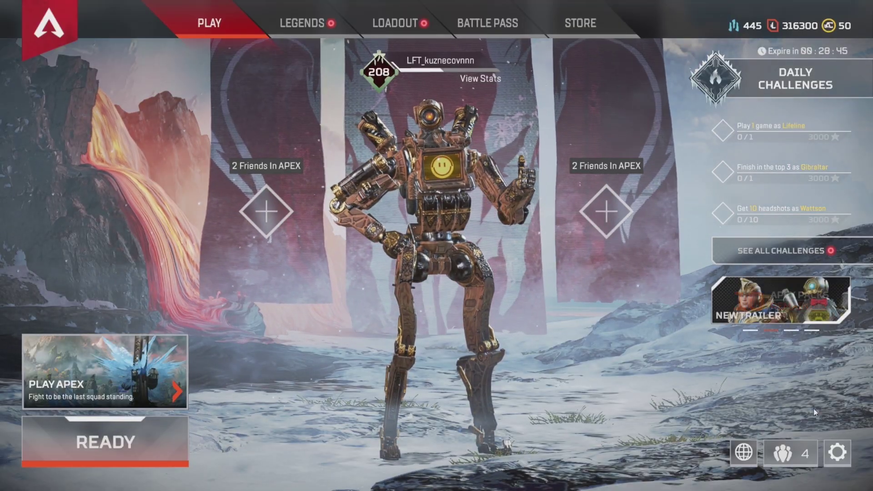
Check Apex's 110 FOV under Video, then 2.1 sensitivity and per-optic ADS sensitivities
left_click(837, 452)
left_click(472, 244)
left_click(488, 23)
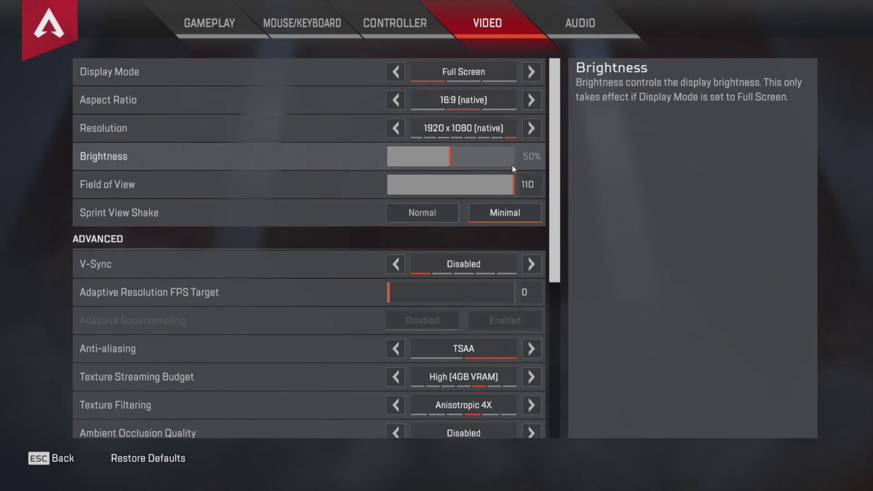
left_click(318, 26)
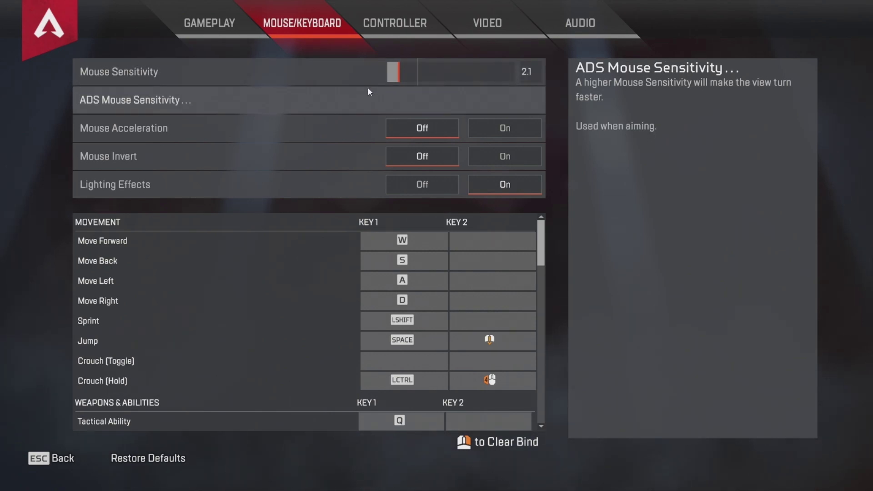
left_click(164, 102)
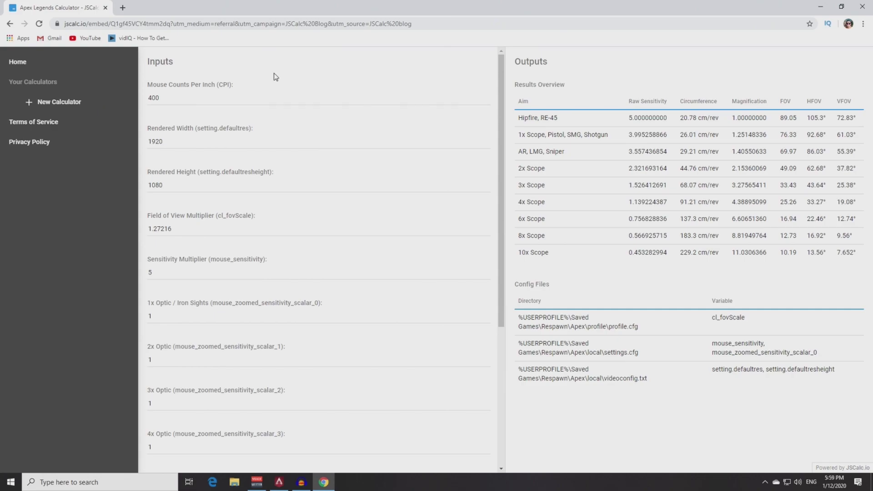
Set CPI to 800 and the Sensitivity Multiplier to 2.1, checking the rendered width and height
double_click(186, 100)
type("800")
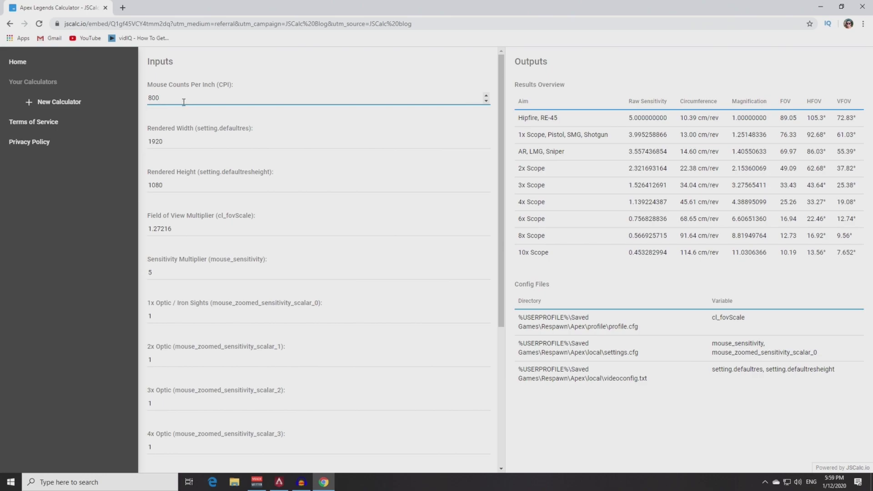
left_click(171, 141)
left_click(178, 186)
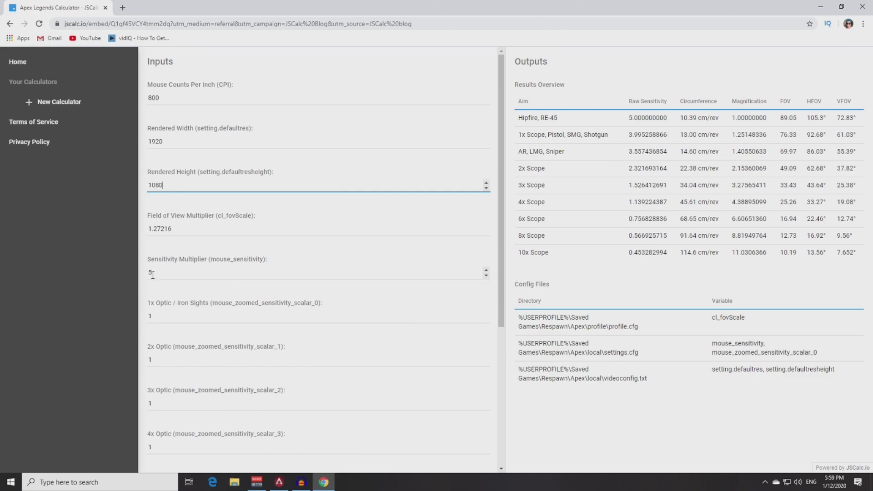
left_click(169, 275)
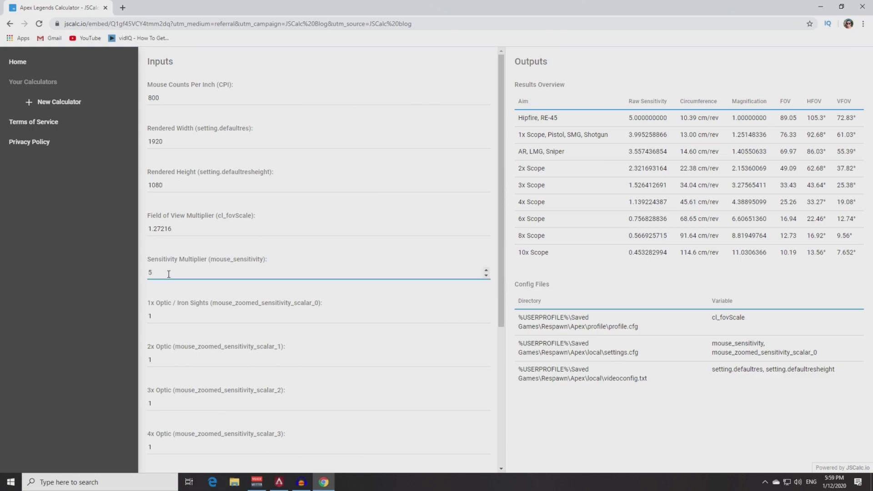
key("BackSpace")
type("2.1")
Set the 1x, 2x and 3x optic sensitivity scalars to 1.3
scroll(169, 274, "down", 1)
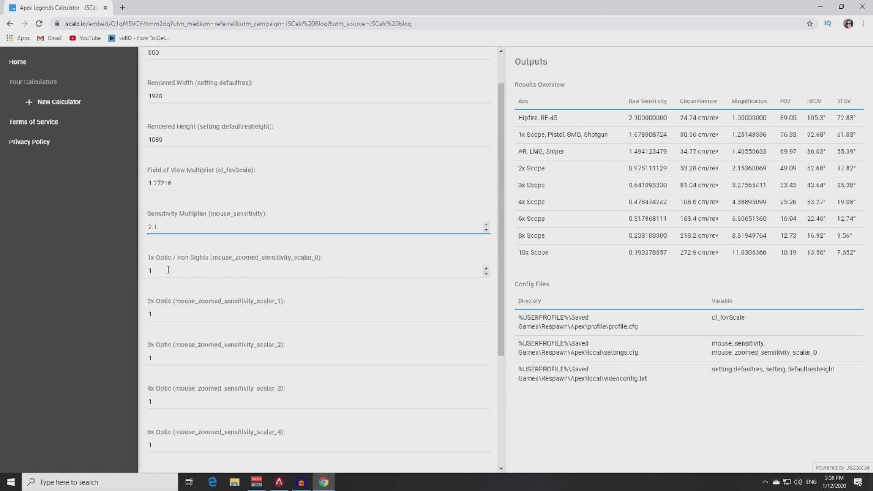
left_click(169, 269)
type(".3")
left_click(161, 311)
type(".3")
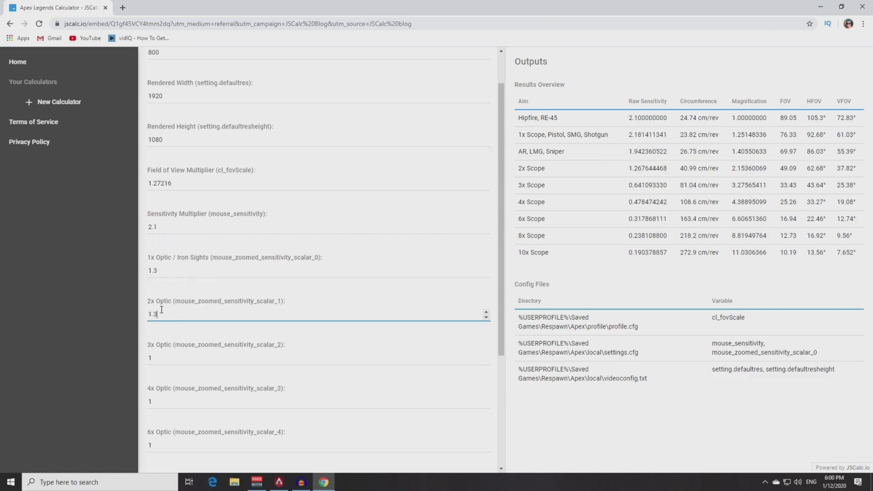
scroll(162, 281, "down", 3)
left_click(164, 218)
Set the 4x, 6x, 8x and 10x optic sensitivity scalars to 1.3
type(".3")
left_click(165, 265)
type(".3")
left_click(172, 308)
type(".3")
left_click(173, 352)
type(".3")
left_click(163, 396)
type(".3")
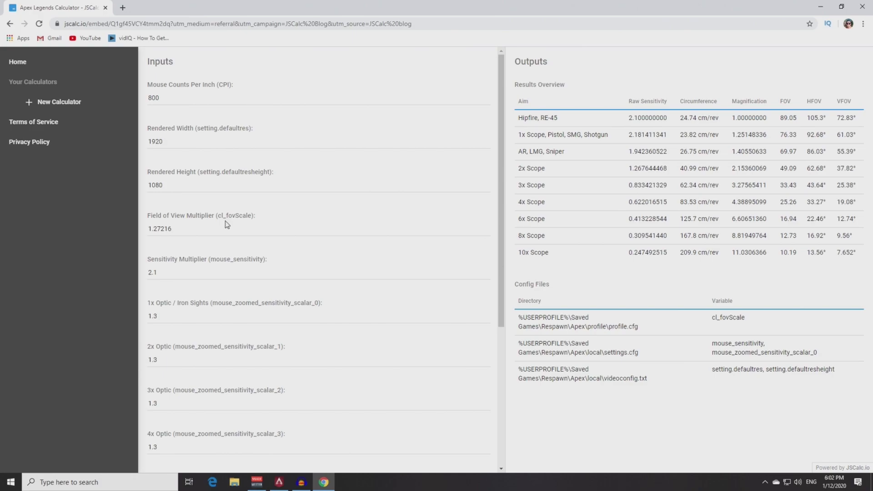
Convert a 110 field of view to cl_fovScale and copy the resulting 1.571429
scroll(227, 225, "down", 5)
left_click(255, 450)
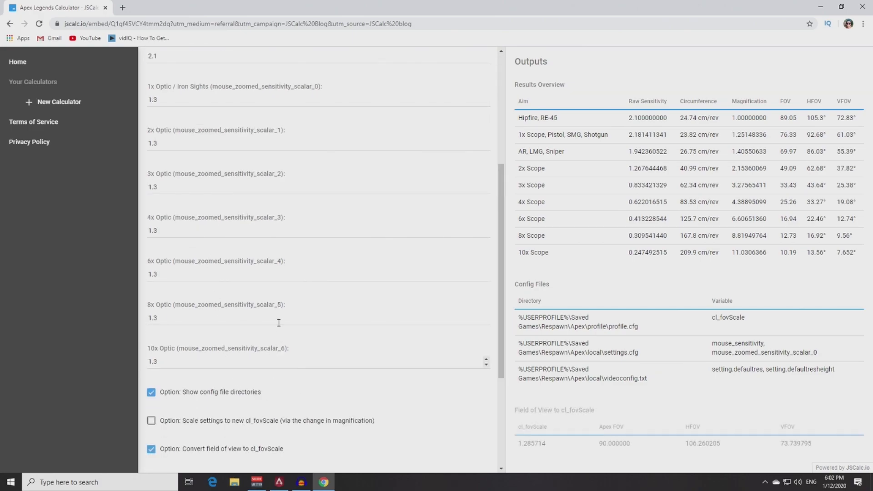
scroll(241, 295, "down", 3)
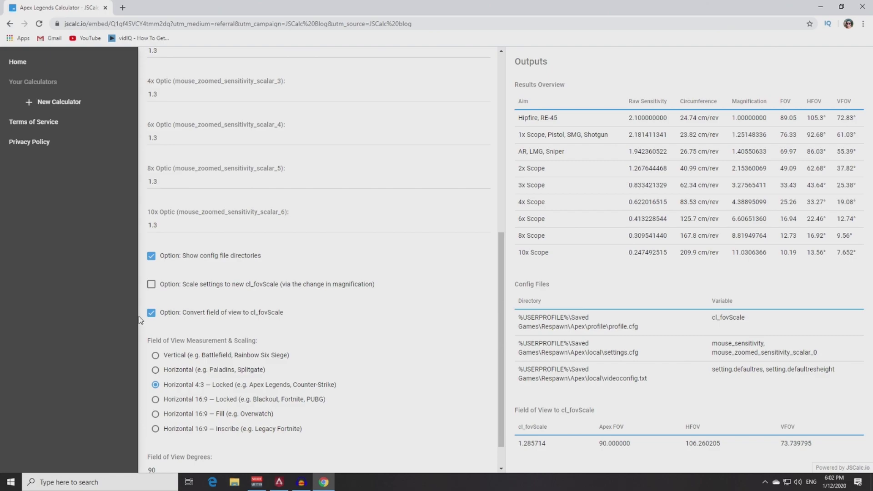
scroll(187, 367, "down", 1)
scroll(188, 368, "down", 1)
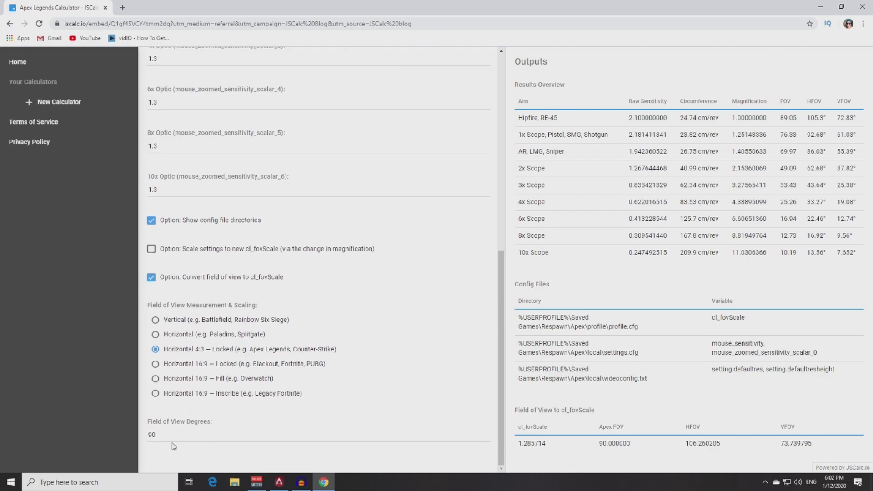
double_click(166, 436)
type("1100")
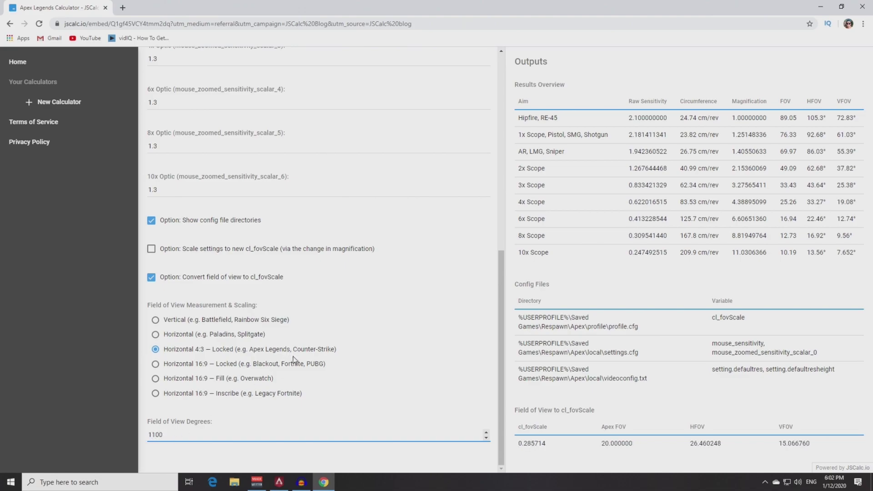
key("BackSpace")
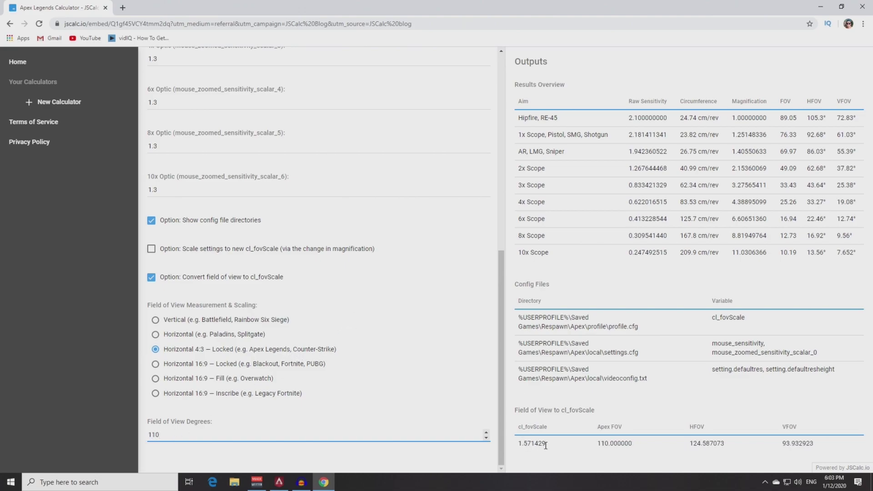
left_click_drag(547, 444, 524, 445)
right_click(523, 445)
left_click(547, 404)
Replace the 1.27216 Field of View Multiplier with 1.571429 so the outputs recalculate
scroll(319, 273, "up", 9)
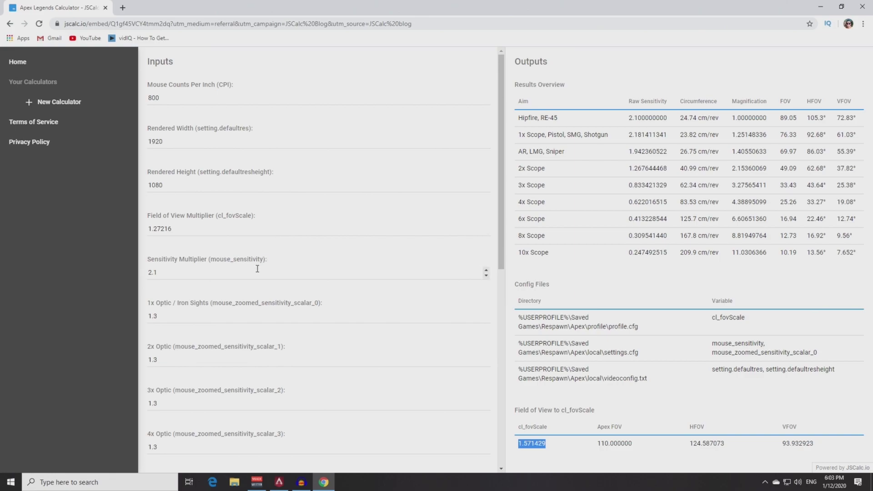
left_click(172, 228)
double_click(172, 228)
right_click(172, 227)
left_click(198, 252)
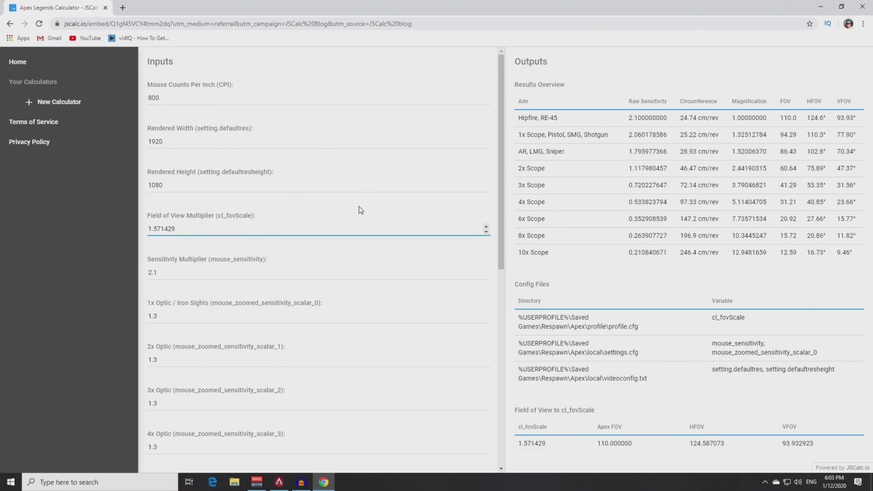
left_click(756, 122)
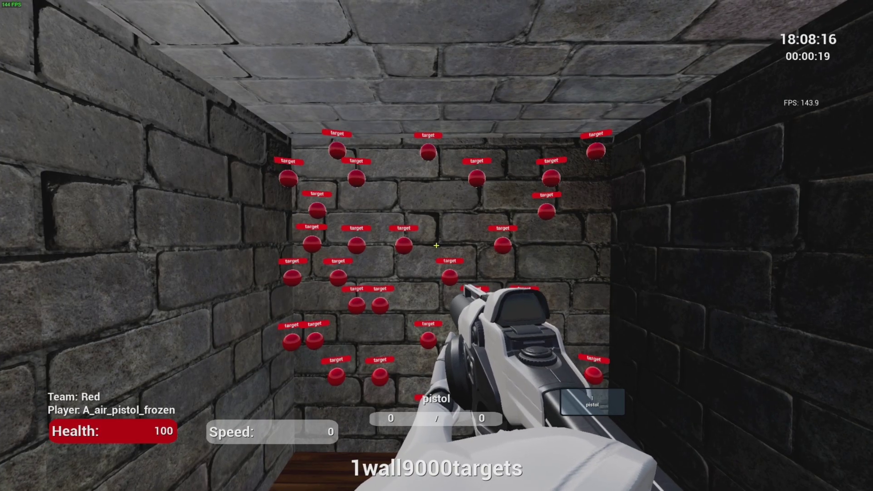
Pause the scenario, open Game Options and keep Apex Legends as the sensitivity scale
key("Escape")
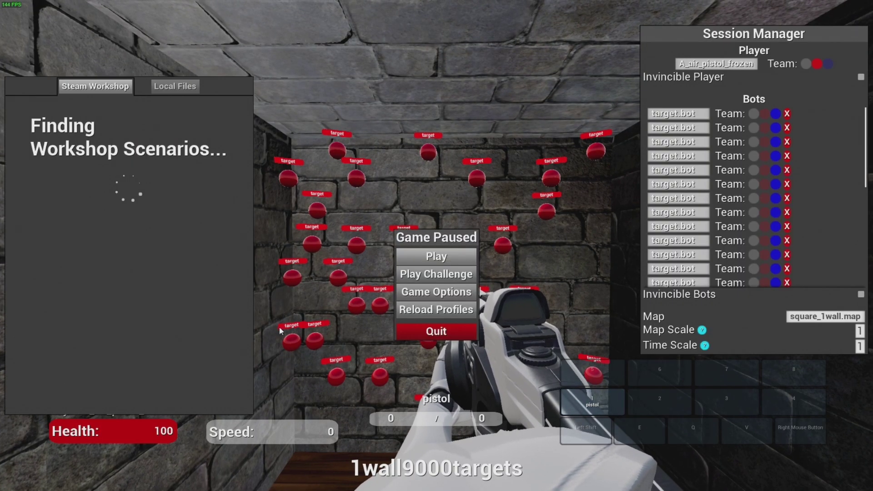
left_click(418, 295)
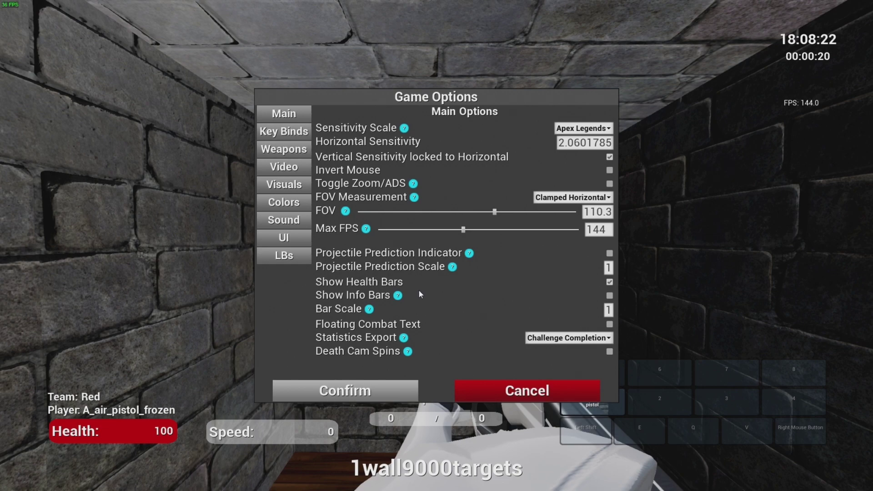
left_click(575, 129)
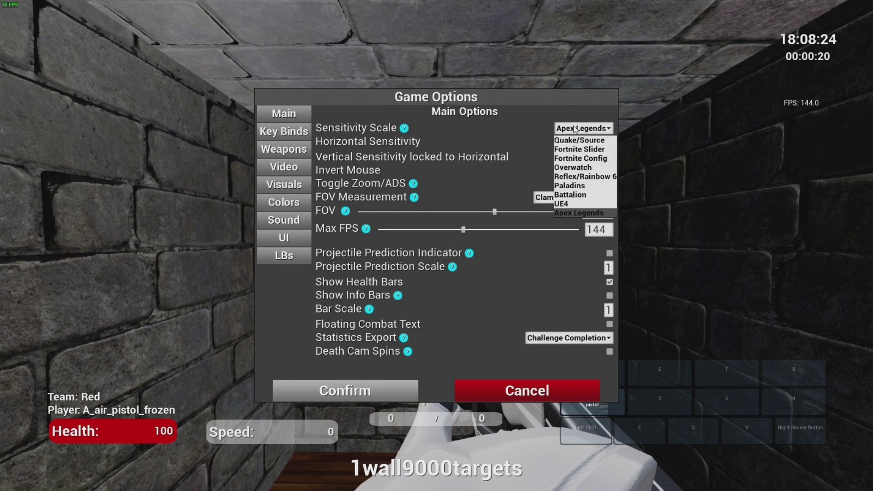
left_click(571, 129)
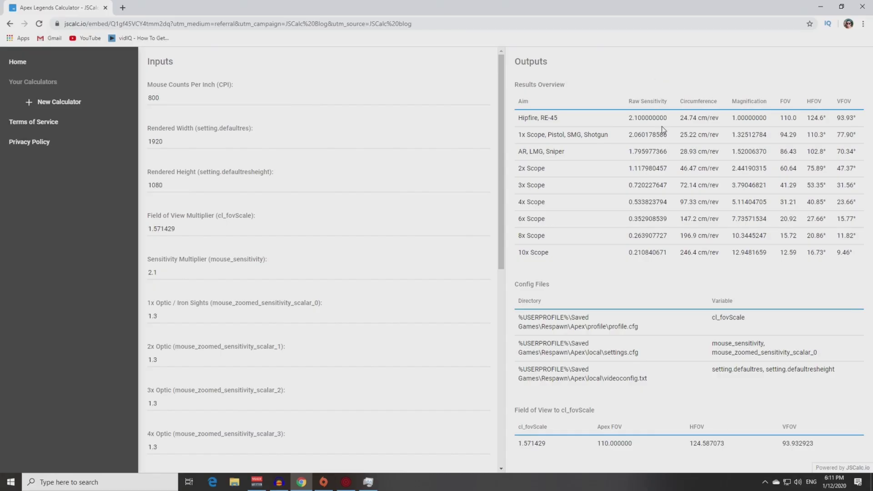
left_click_drag(667, 135, 630, 136)
left_click(672, 138)
left_click_drag(668, 170, 629, 170)
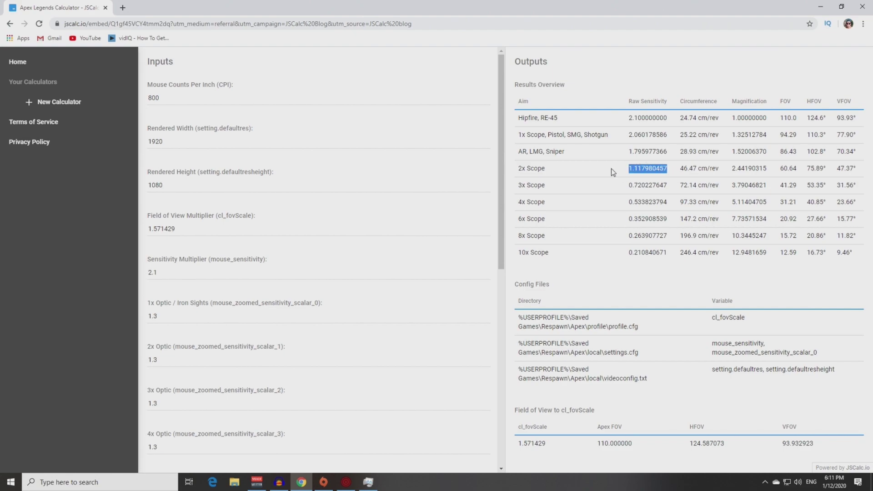
left_click(611, 168)
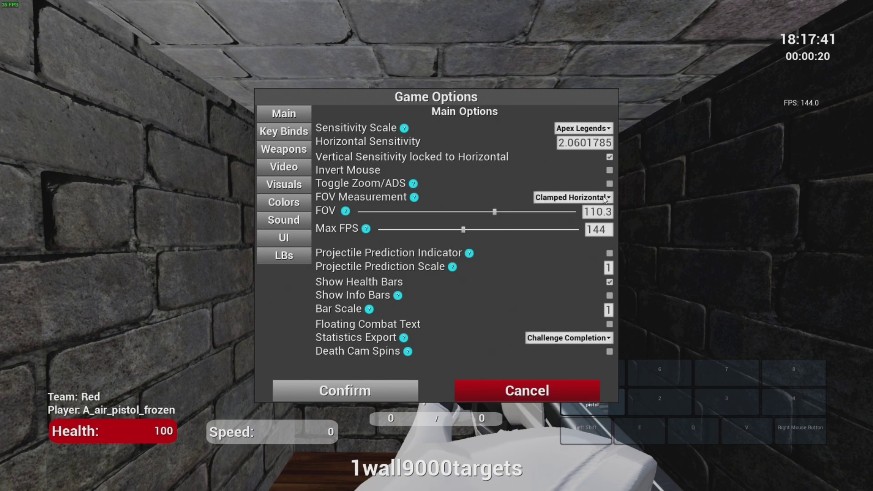
Keep Clamped Horizontal FOV measurement, verify Fullscreen 1920x1080 video, and confirm the options
left_click(571, 199)
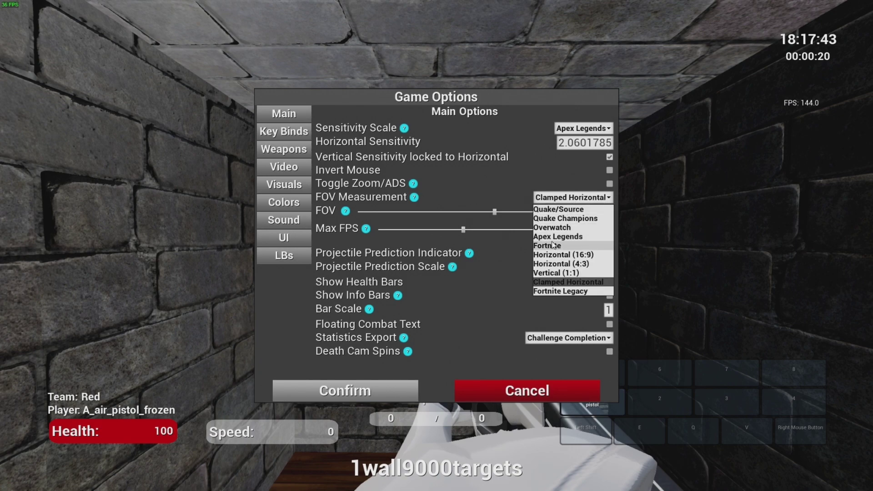
left_click(554, 196)
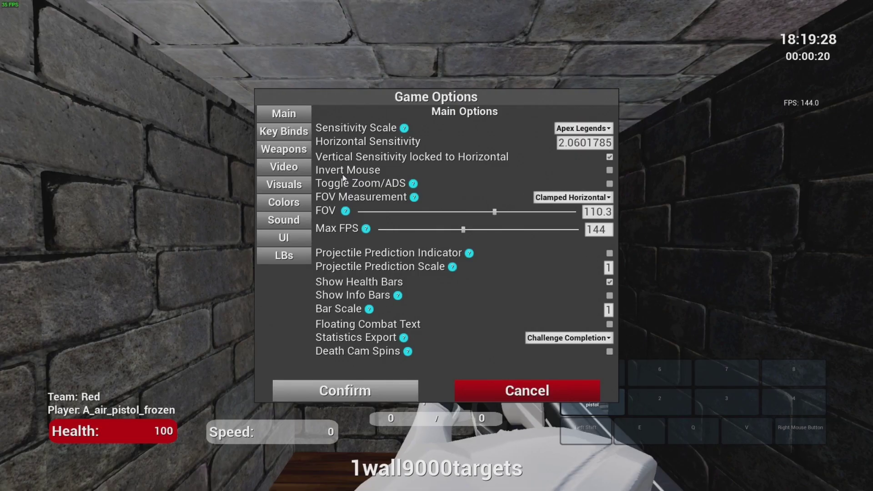
left_click(285, 167)
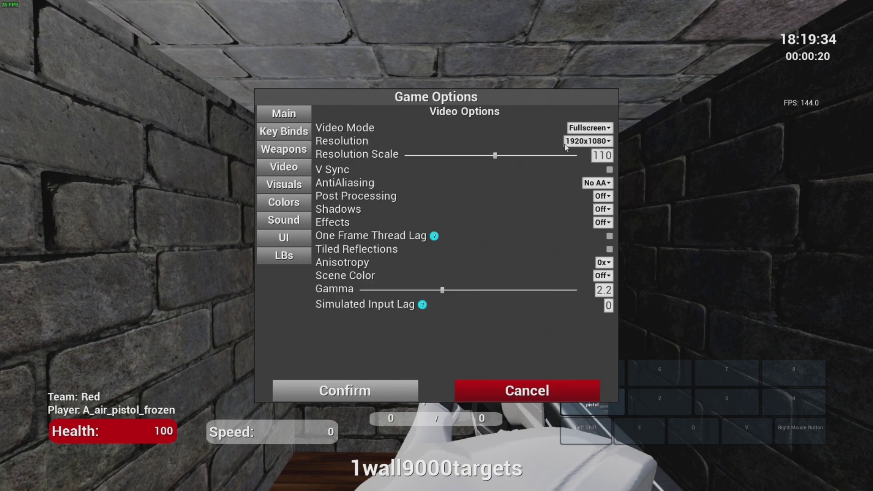
left_click(383, 394)
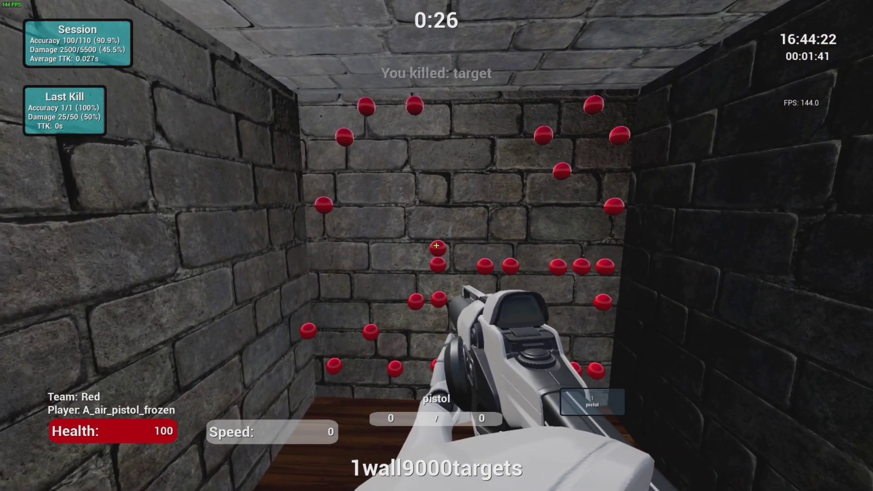
Shoot the red targets across the 1wall9000targets wall using the new Apex-matched sensitivity
left_click(436, 245)
left_click(437, 246)
left_click(437, 245)
left_click(437, 245)
left_click(437, 245)
left_click(437, 246)
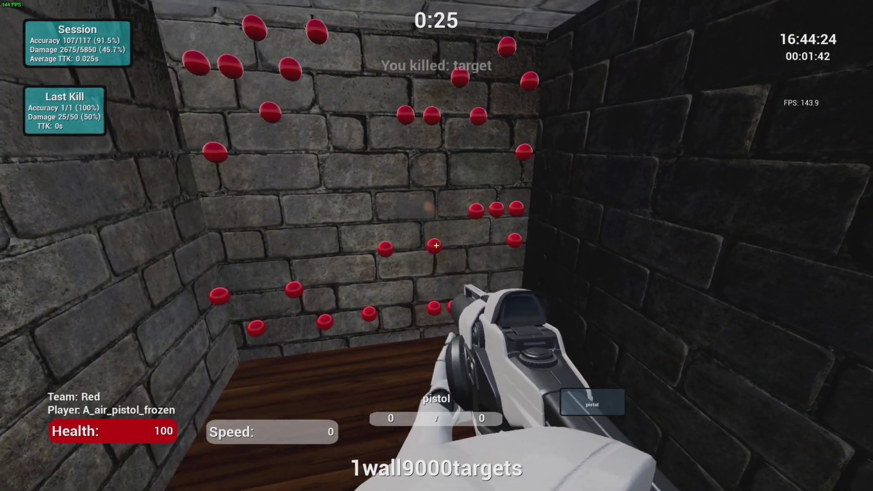
left_click(437, 245)
left_click(437, 246)
left_click(436, 246)
left_click(437, 246)
left_click(437, 245)
left_click(436, 246)
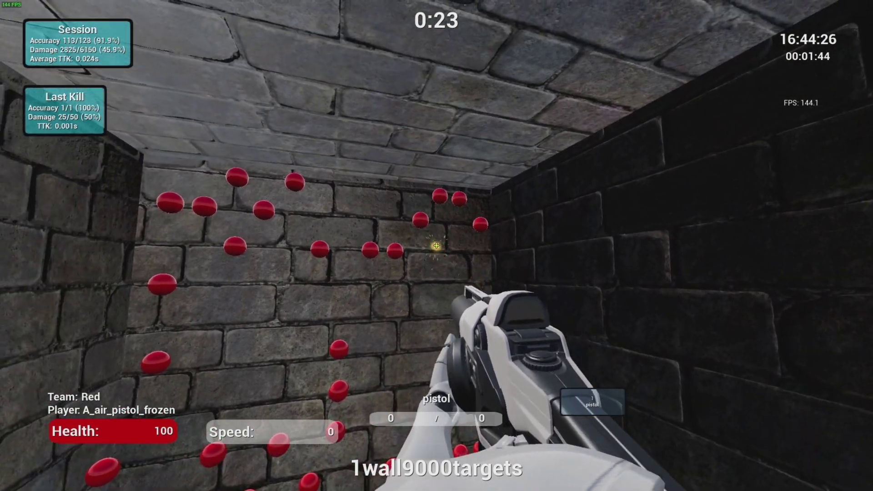
left_click(436, 246)
left_click(436, 246)
left_click(436, 245)
left_click(437, 246)
left_click(437, 246)
left_click(437, 245)
left_click(437, 246)
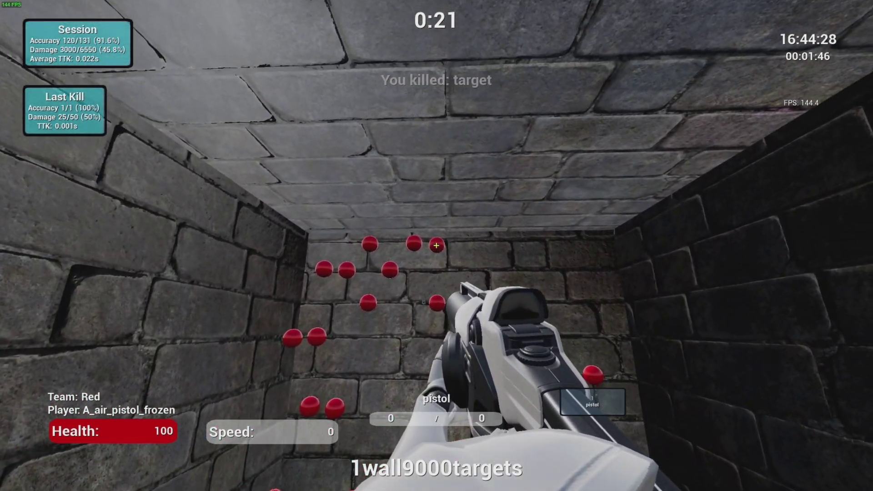
left_click(436, 245)
left_click(437, 246)
left_click(437, 246)
left_click(437, 245)
left_click(437, 245)
left_click(436, 245)
left_click(437, 245)
left_click(437, 246)
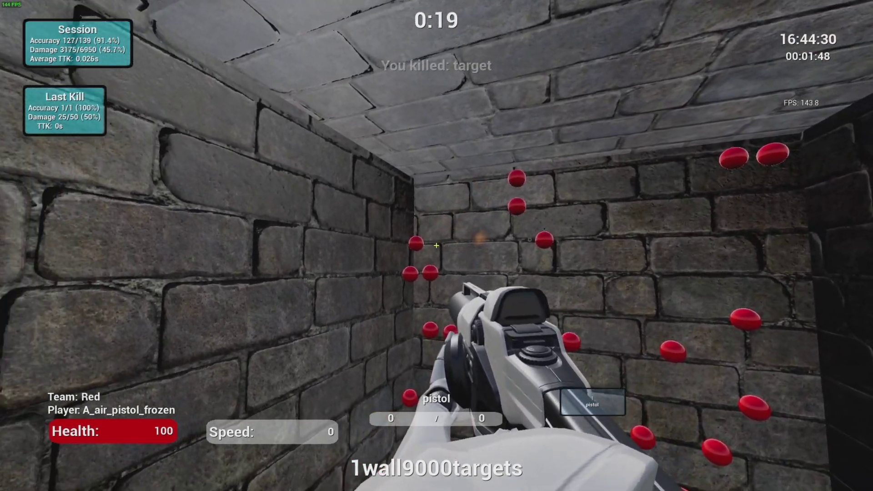
left_click(437, 245)
left_click(437, 246)
left_click(437, 246)
left_click(437, 245)
left_click(437, 246)
left_click(437, 246)
left_click(437, 246)
left_click(437, 246)
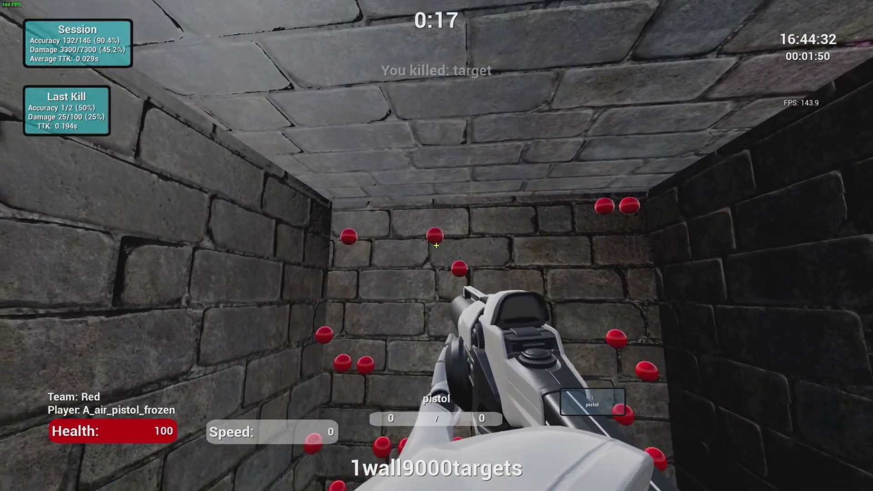
left_click(437, 246)
left_click(436, 245)
left_click(436, 246)
left_click(436, 246)
left_click(436, 246)
left_click(437, 246)
left_click(437, 246)
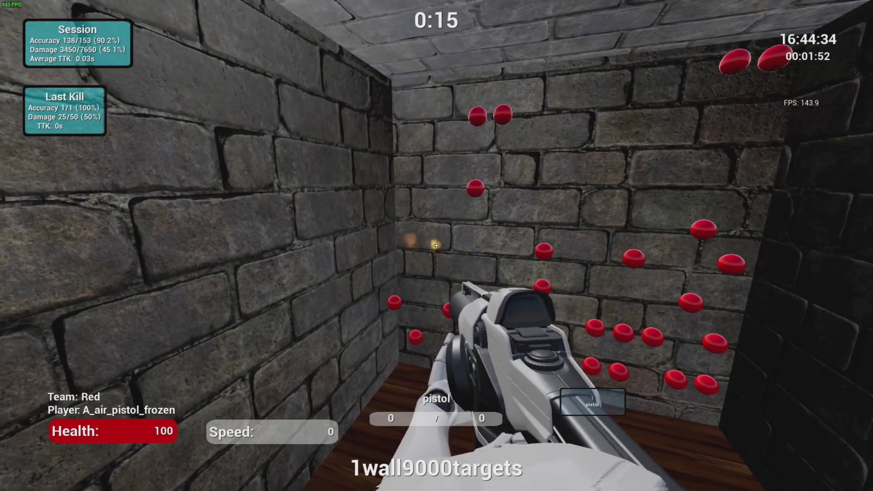
left_click(437, 246)
left_click(437, 245)
left_click(437, 246)
left_click(437, 245)
left_click(437, 246)
left_click(436, 245)
left_click(437, 246)
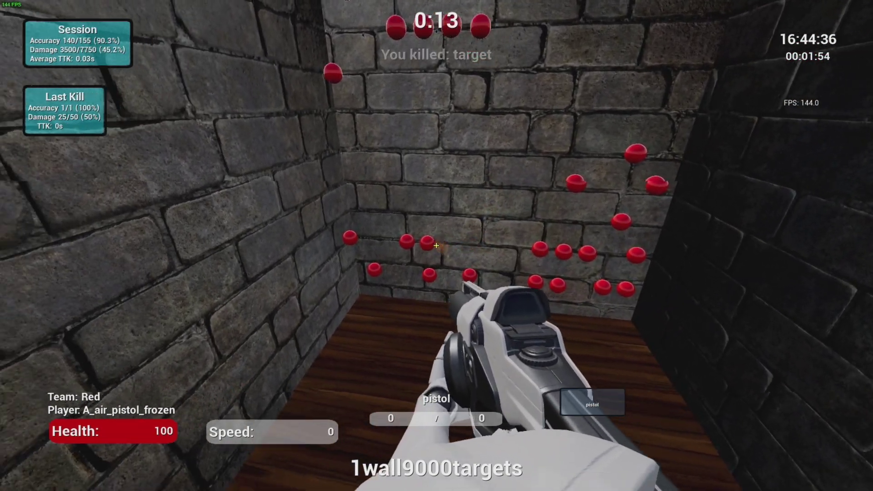